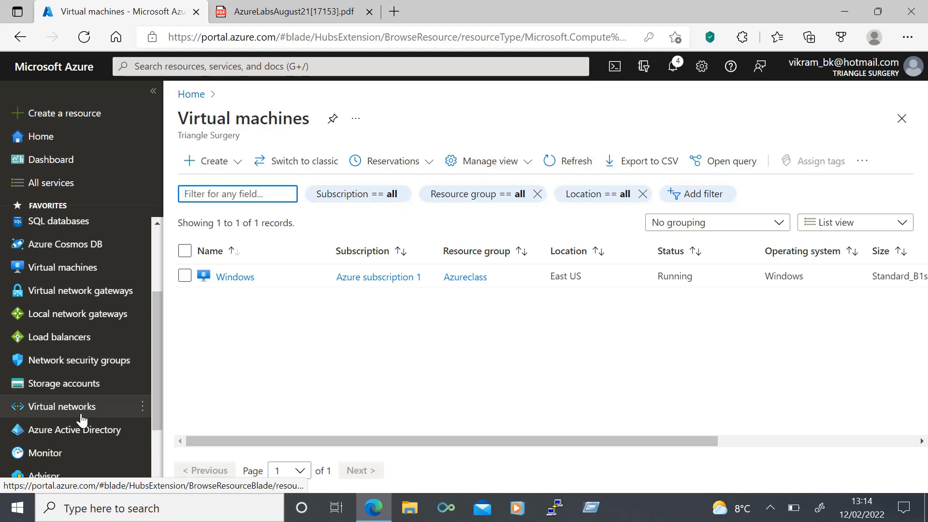
# Step: Scroll down the virtual machines list to see the running Windows VM in East US
pyautogui.scroll(-1, 80, 417)
# Step: Create virtual network Hub-vnet in Azureclass with 192.168.0.0/16 and AzureFirewallSubnet 192.168.1.0/24
pyautogui.click(77, 370)
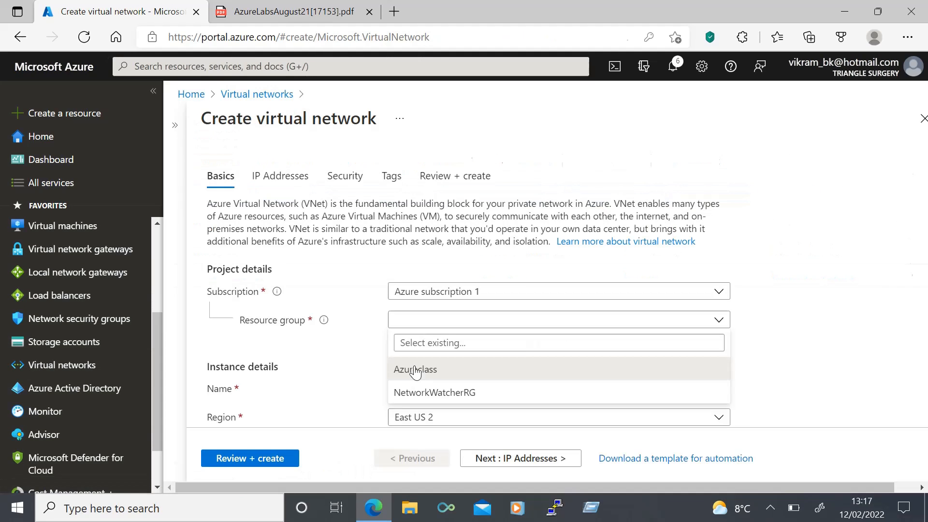
pyautogui.click(405, 367)
pyautogui.scroll(-1, 426, 355)
pyautogui.click(427, 355)
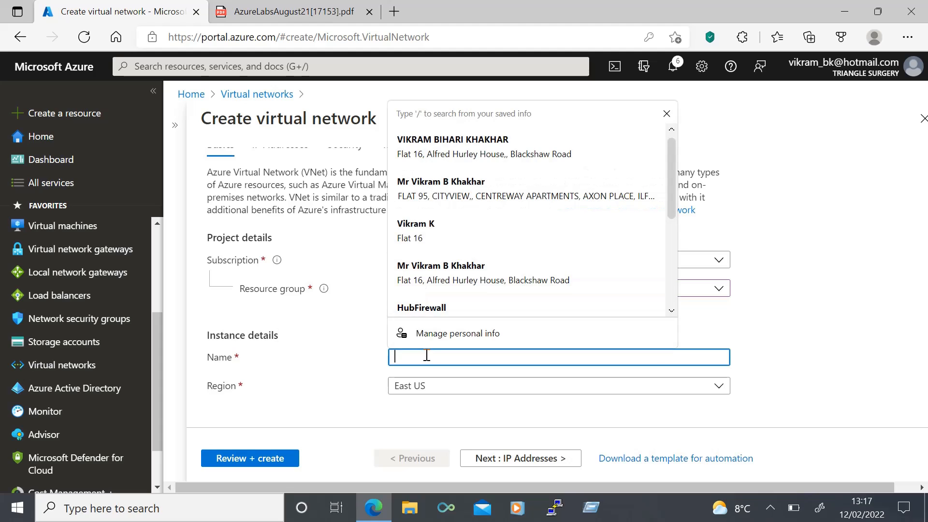
pyautogui.write('Hub-vnet')
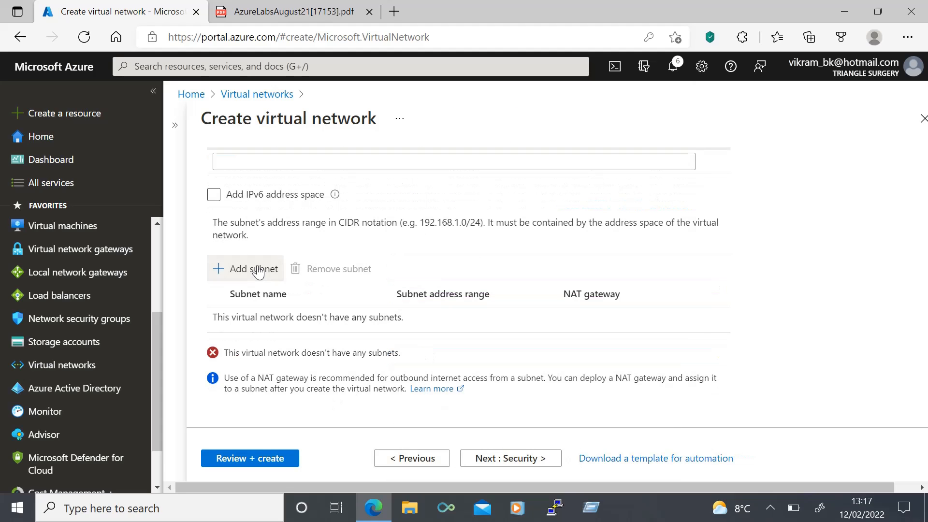
pyautogui.click(257, 272)
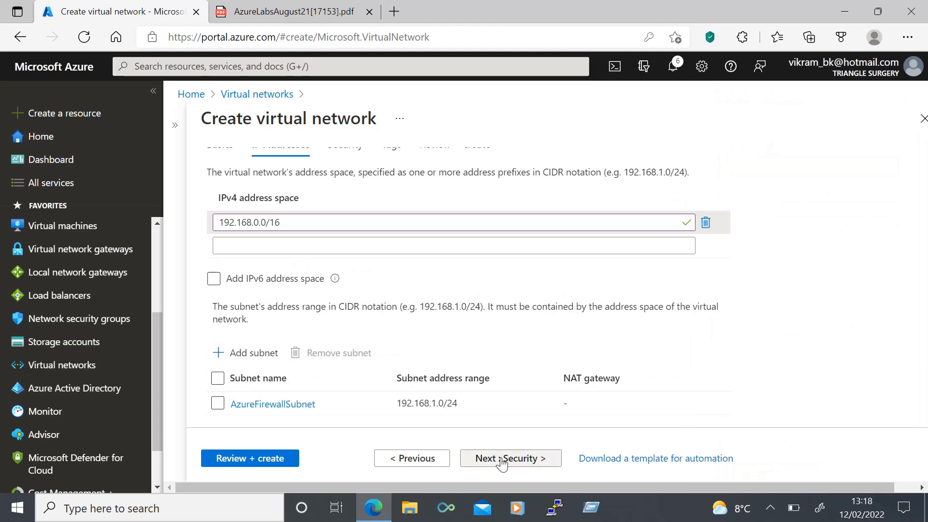
pyautogui.scroll(-2, 484, 425)
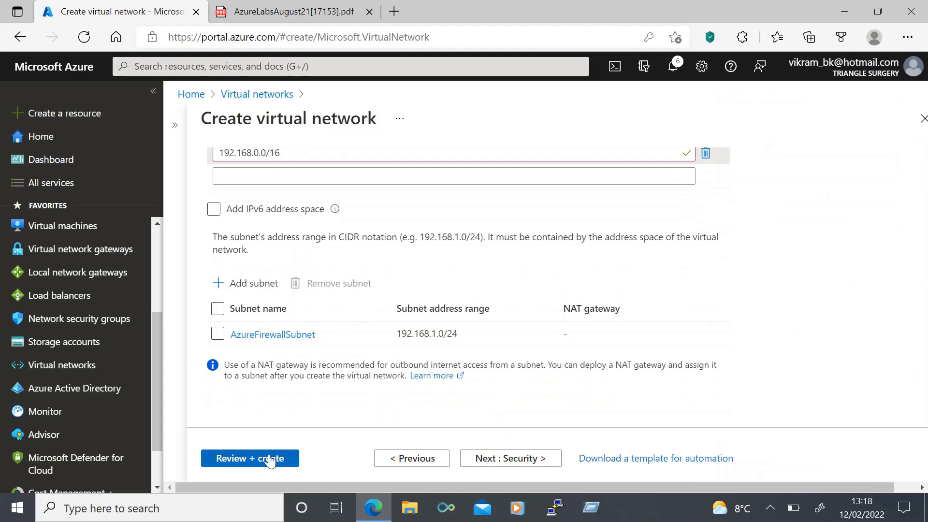
pyautogui.click(271, 461)
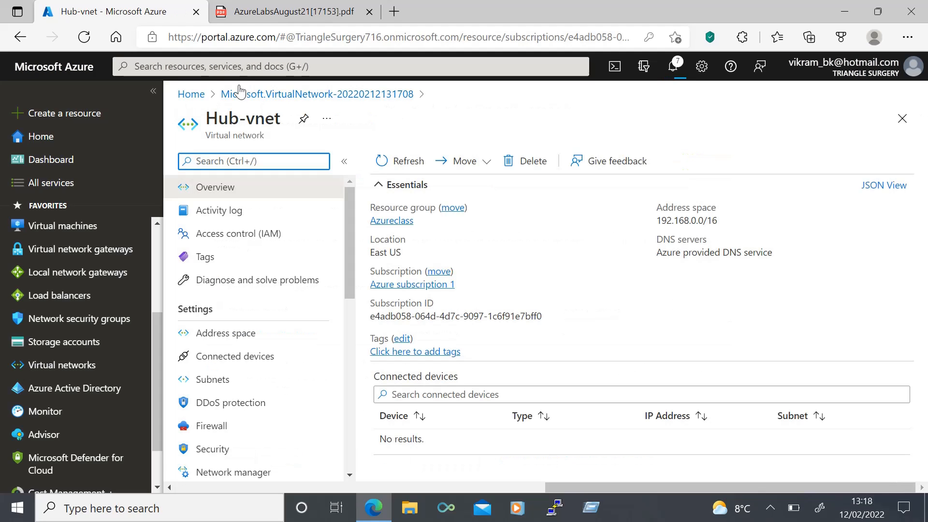
# Step: Start a new firewall from the Firewalls service in Azureclass with Standard tier
pyautogui.click(240, 66)
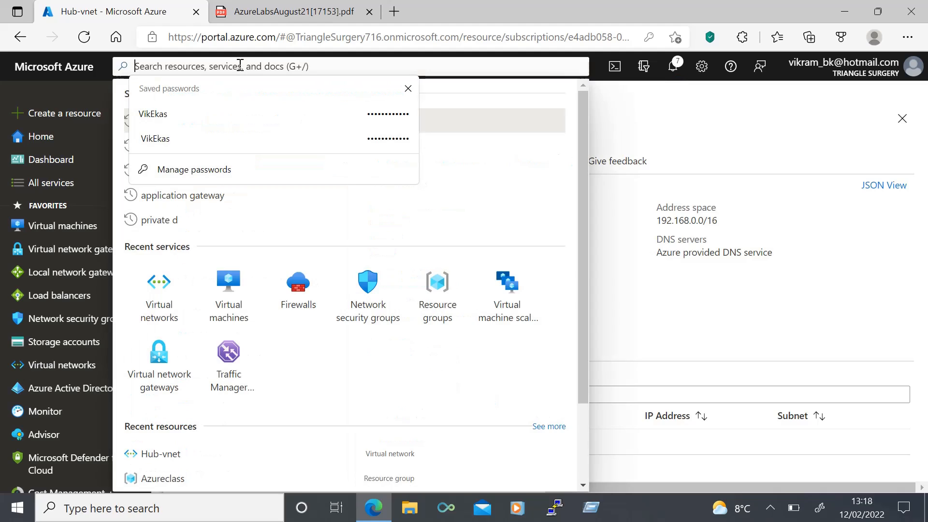
pyautogui.click(310, 304)
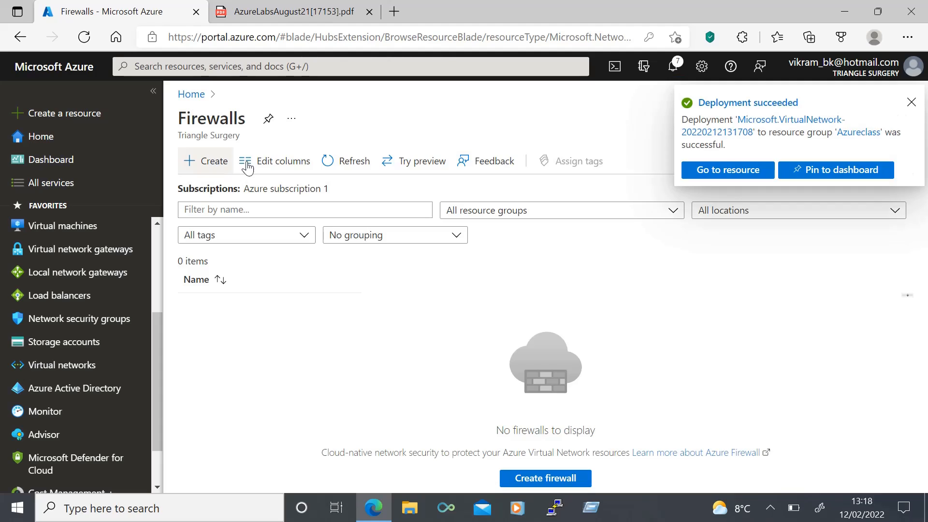
pyautogui.click(218, 162)
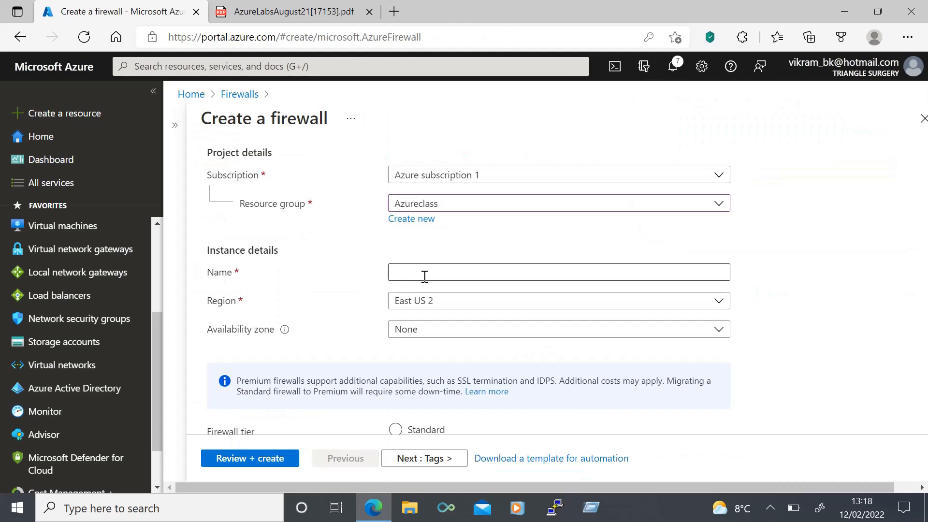
pyautogui.click(425, 276)
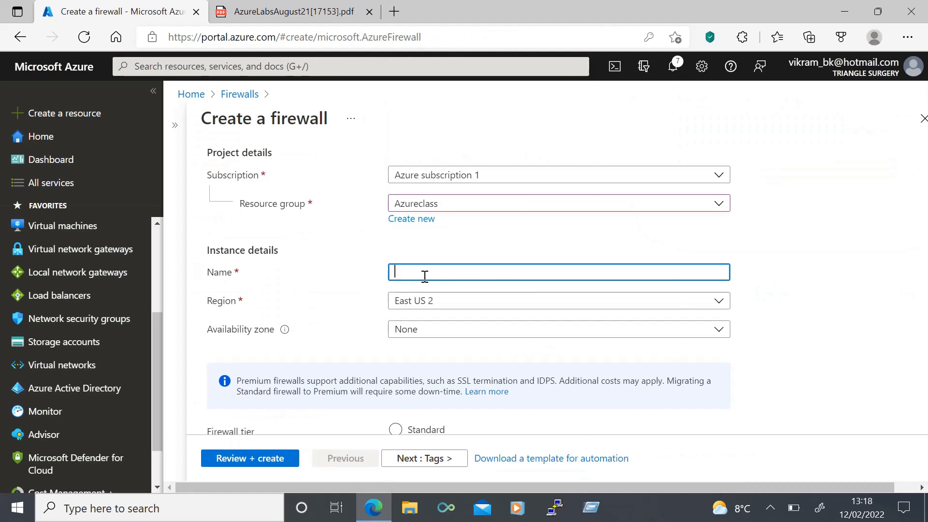
pyautogui.click(352, 286)
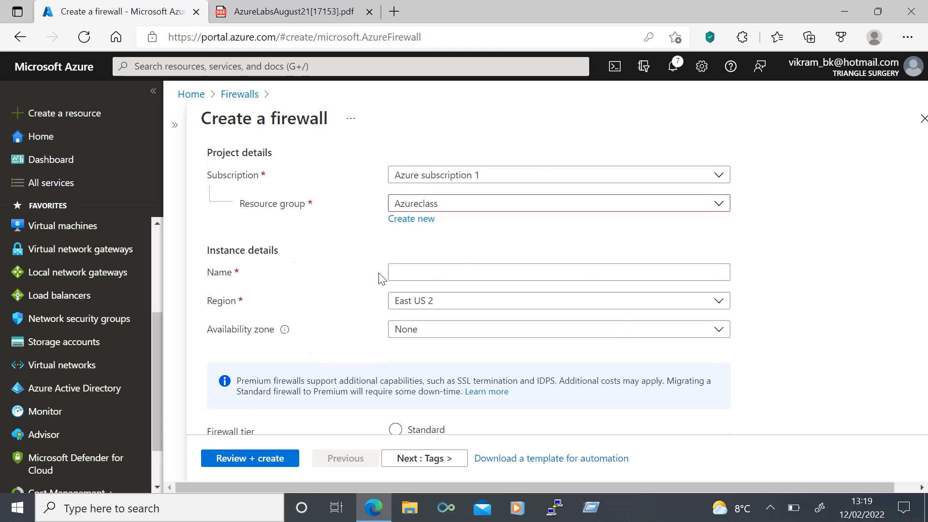
pyautogui.scroll(-4, 456, 229)
pyautogui.click(811, 272)
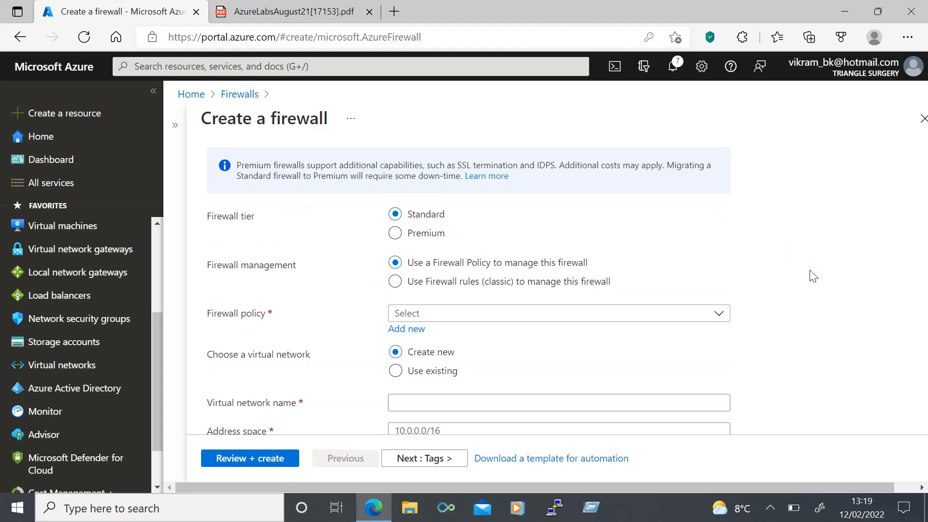
pyautogui.scroll(-2, 812, 273)
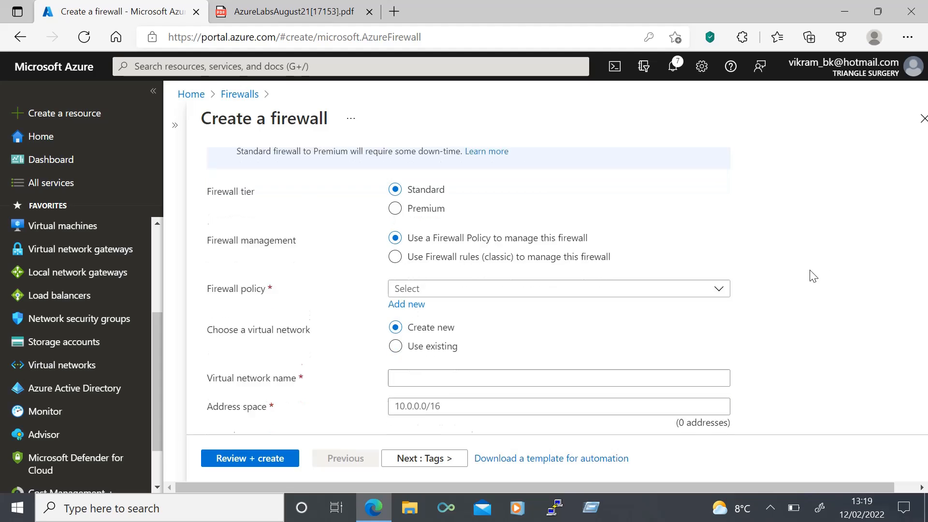
# Step: Use classic firewall rules and attach the firewall to existing Hub-vnet (Azureclass)
pyautogui.click(395, 196)
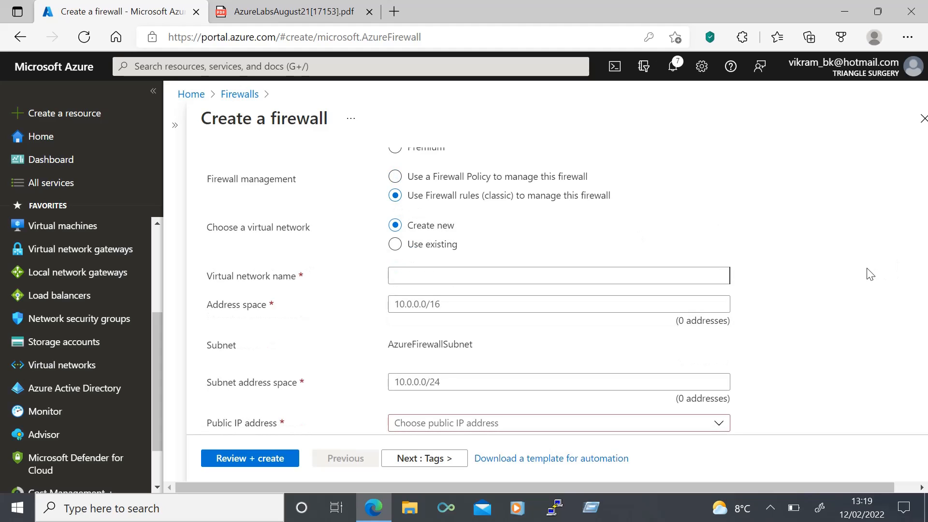
pyautogui.click(410, 249)
pyautogui.click(428, 309)
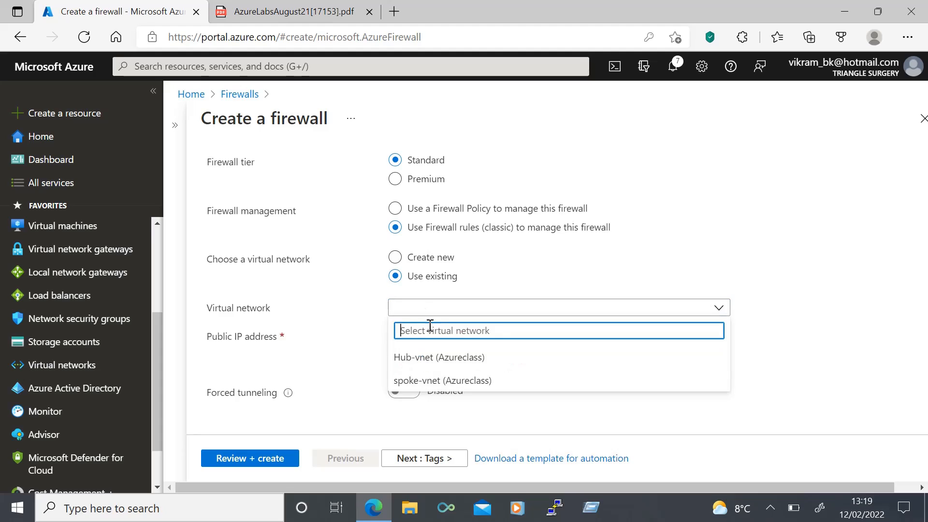
pyautogui.click(429, 358)
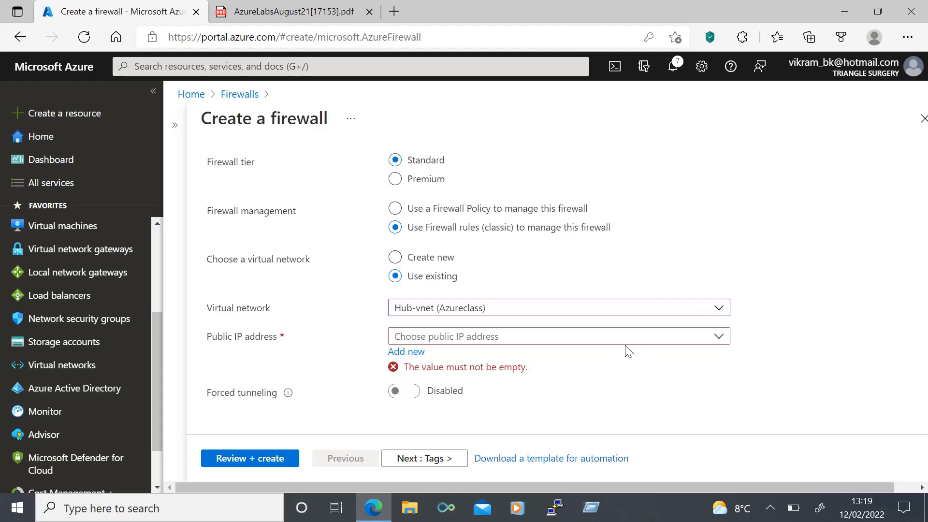
# Step: Add new public IP firewall-ip, create Hub-firewall, and go to the deployed resource
pyautogui.click(410, 352)
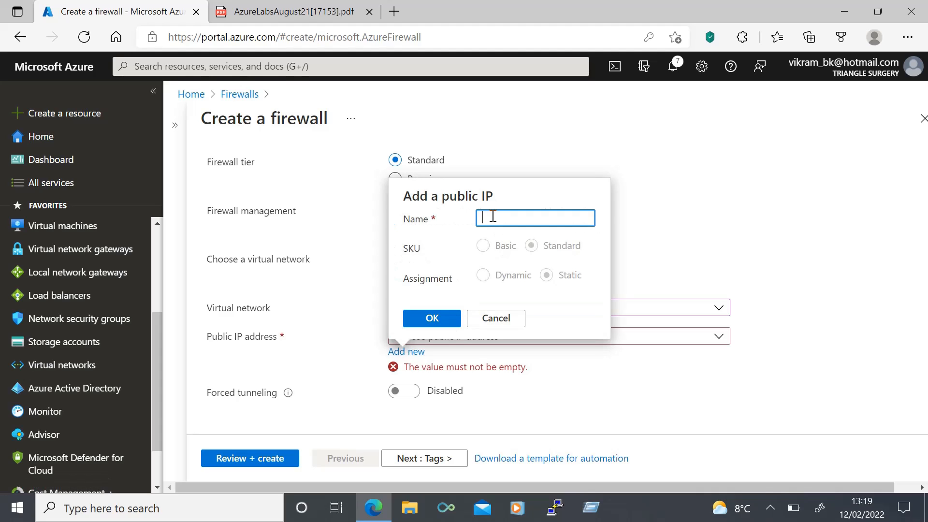
pyautogui.write('firewall-ip')
pyautogui.press('Return')
pyautogui.click(254, 459)
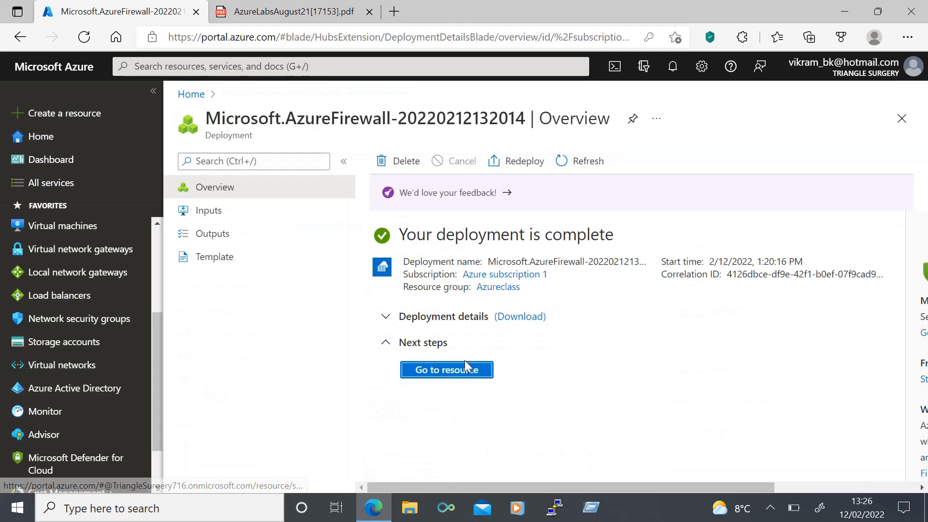
pyautogui.click(452, 375)
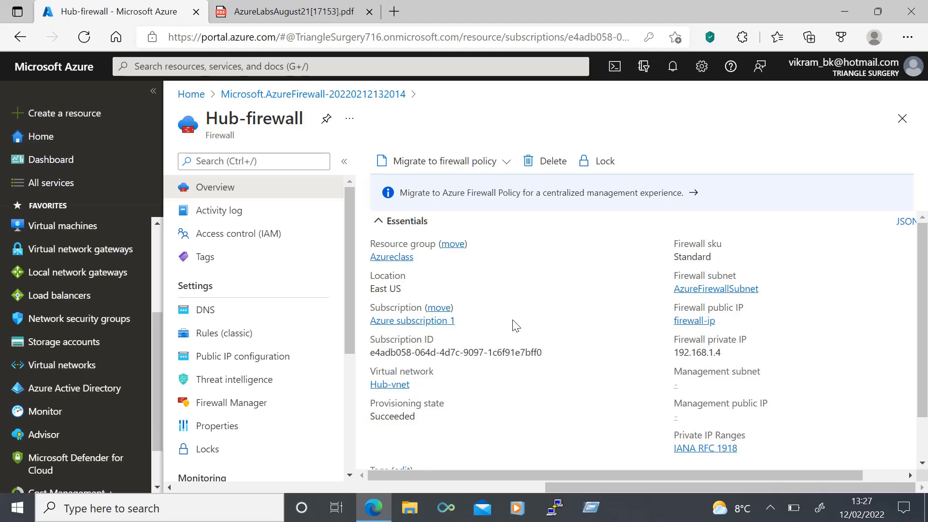
pyautogui.scroll(-2, 97, 367)
# Step: Open Hub-vnet from Virtual networks and start adding a peering under Peerings
pyautogui.click(100, 305)
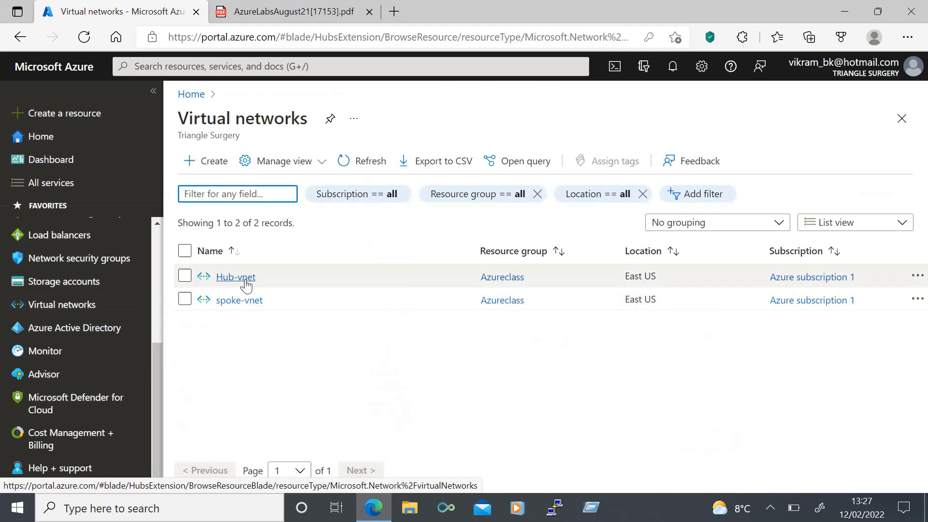
pyautogui.click(226, 275)
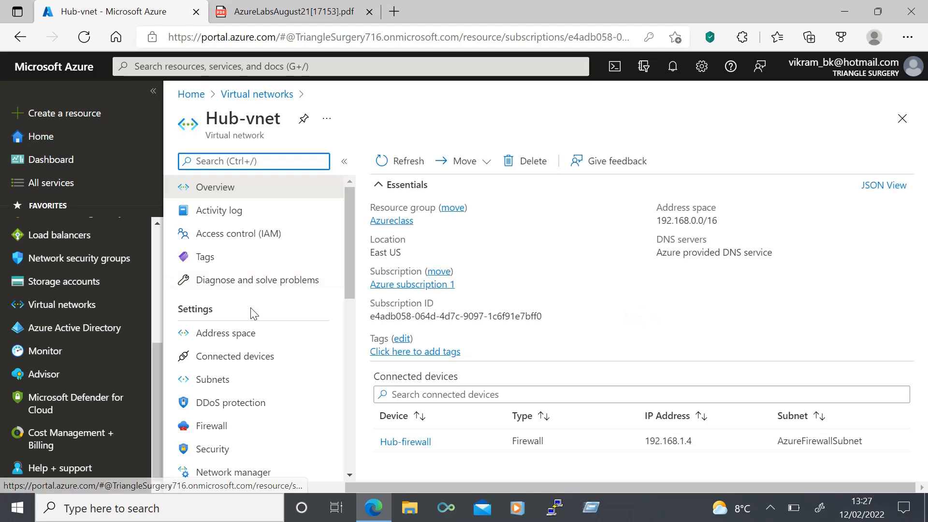
pyautogui.scroll(-3, 253, 377)
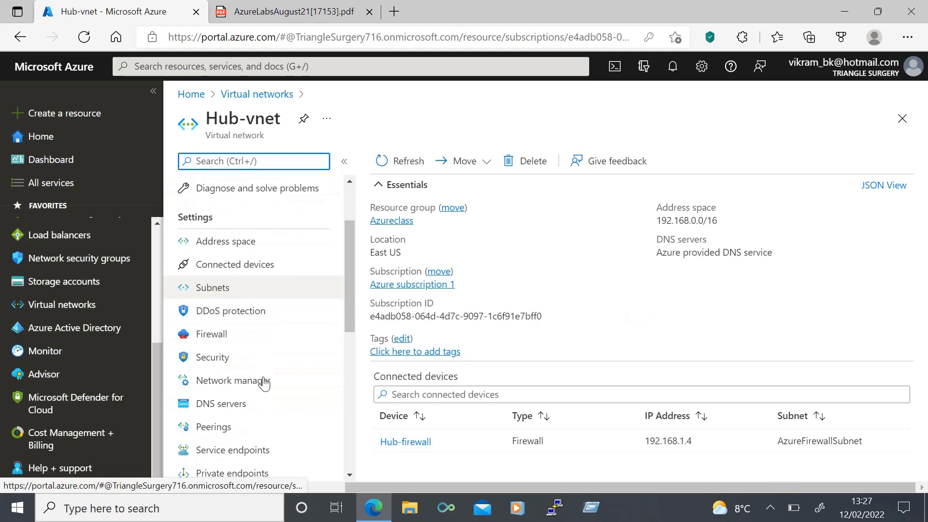
pyautogui.click(251, 385)
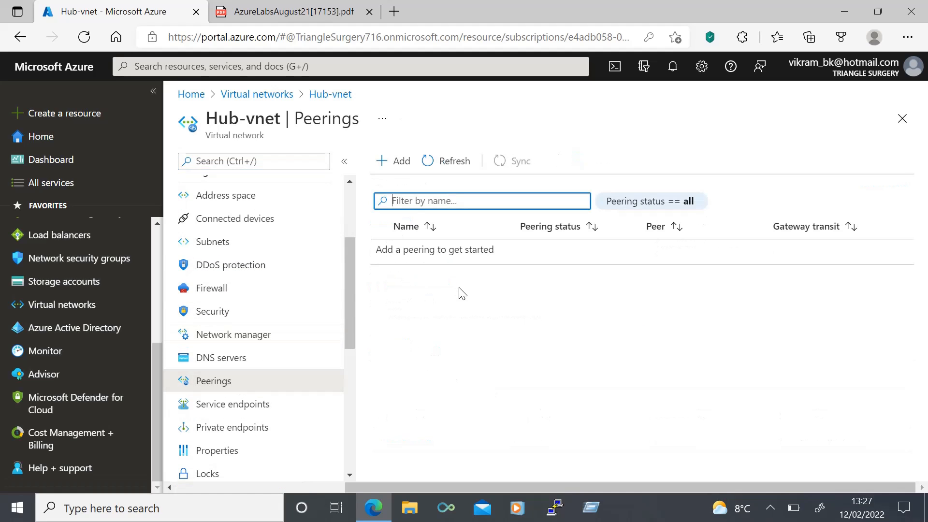
pyautogui.click(398, 168)
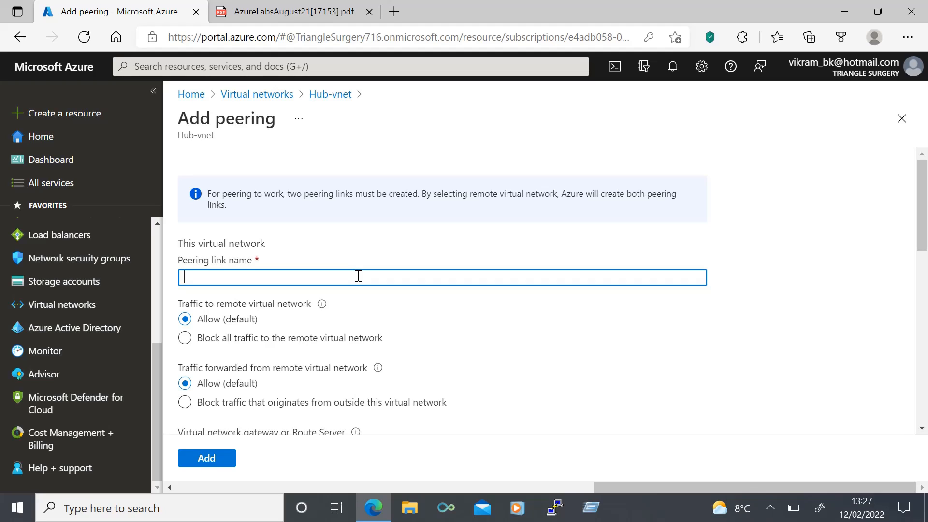
# Step: Name the peering links Hub-to-spoke and spoke-to-hub
pyautogui.write('Huv')
pyautogui.press('BackSpace')
pyautogui.write('b-to-spoke')
pyautogui.scroll(-5, 290, 290)
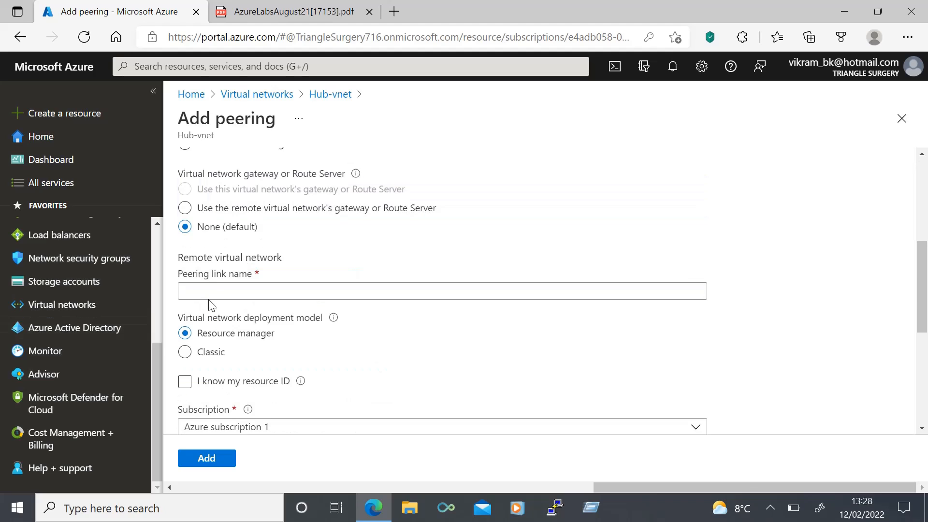
pyautogui.click(213, 293)
pyautogui.write('spoke-to-hub')
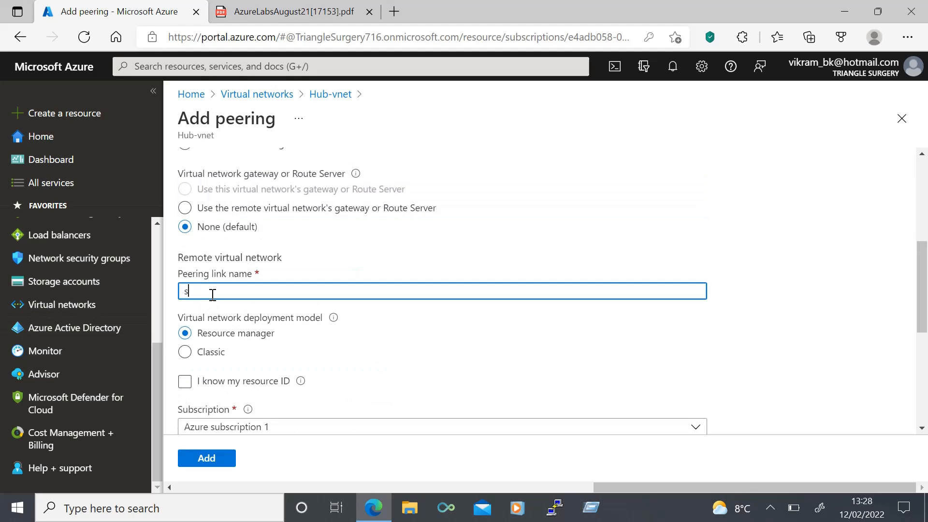
pyautogui.scroll(-3, 212, 294)
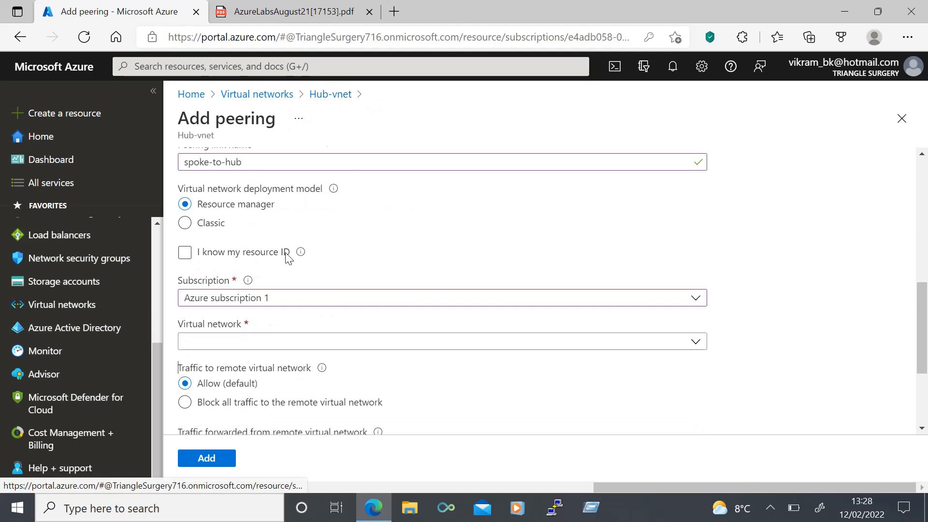
# Step: Choose spoke-vnet as the remote virtual network and add the peering
pyautogui.click(230, 347)
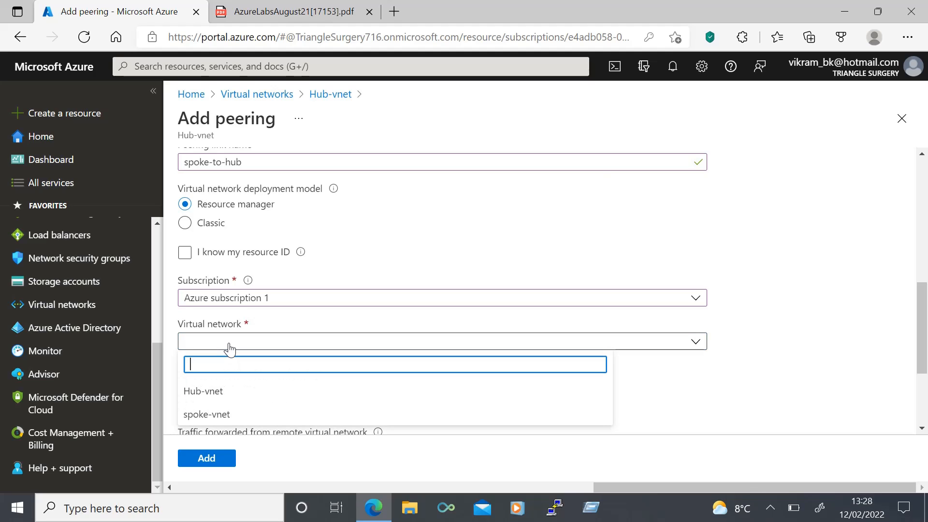
pyautogui.click(214, 413)
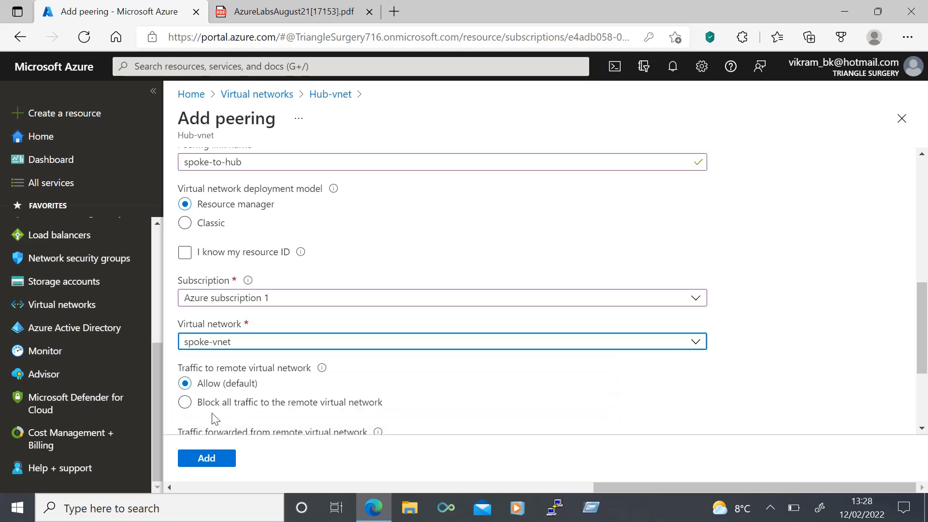
pyautogui.click(806, 356)
pyautogui.scroll(-3, 805, 356)
pyautogui.click(205, 456)
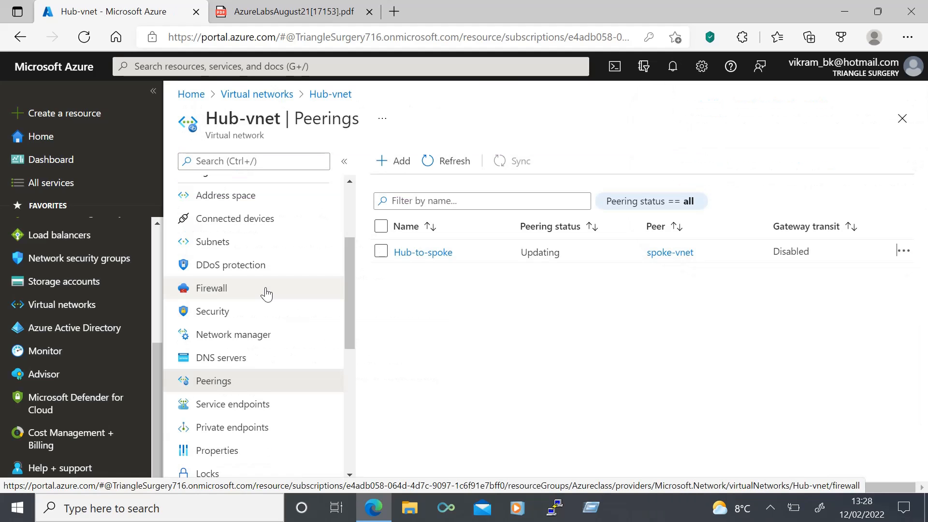
# Step: Go to Hub-firewall from Hub-vnet and open its Rules (classic) page
pyautogui.click(266, 293)
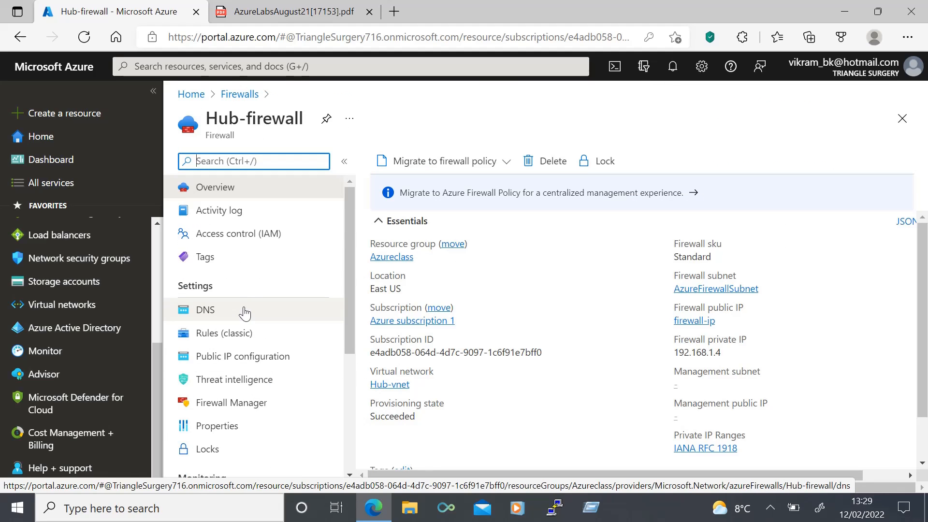
pyautogui.click(243, 335)
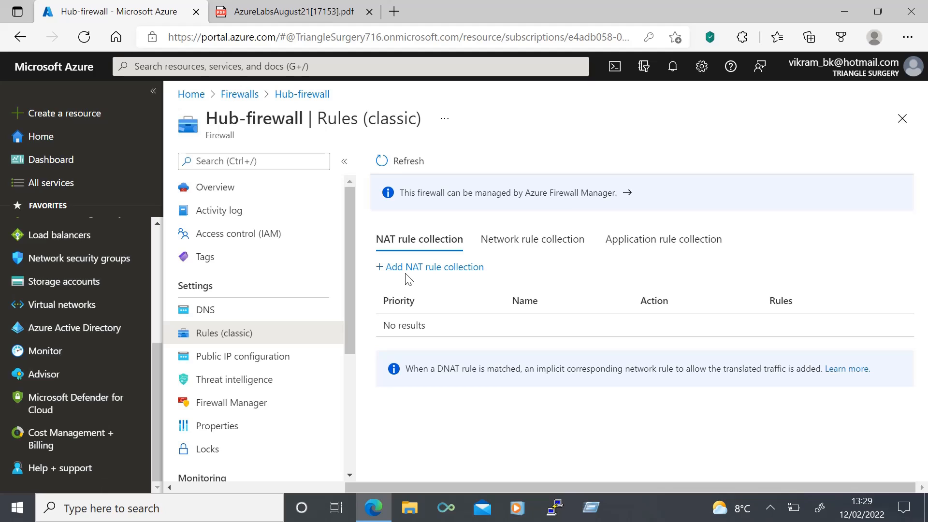
# Step: Start NAT rule collection Allow-rdp with priority 100
pyautogui.click(416, 269)
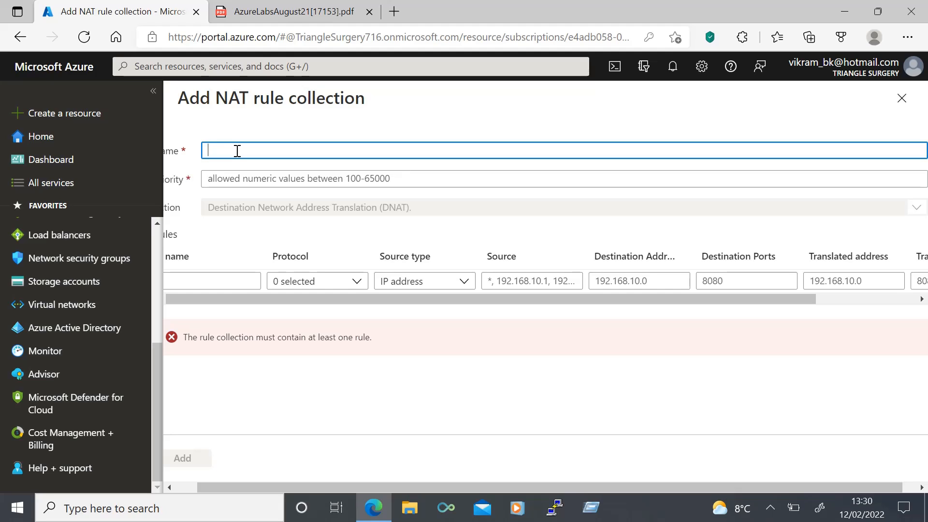
pyautogui.write('Allow-rdp')
pyautogui.click(246, 178)
pyautogui.write('100')
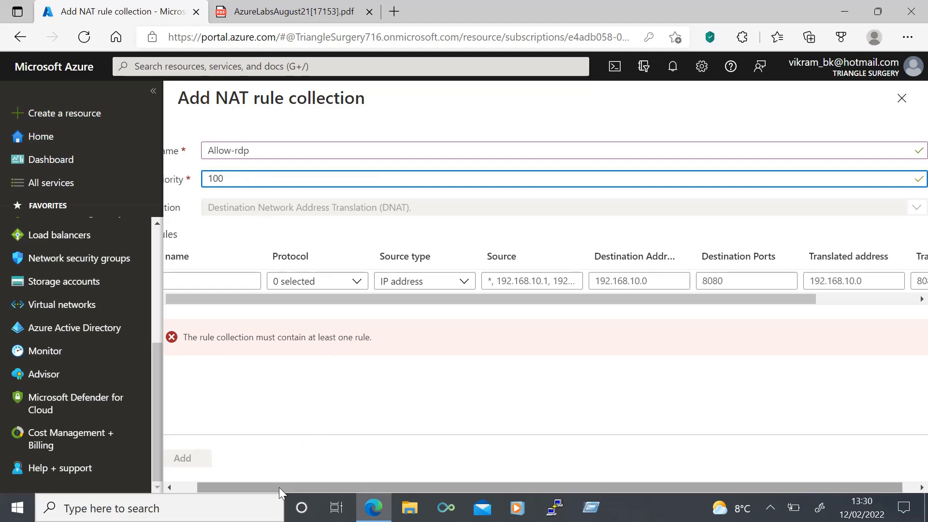
pyautogui.moveTo(279, 489); pyautogui.dragTo(236, 488)
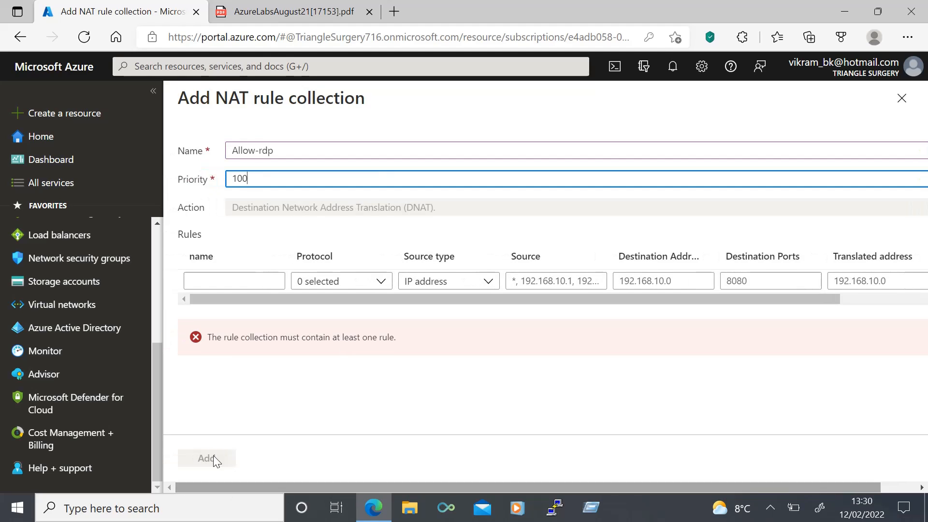
# Step: Add rule allow-rdp with protocol TCP and source type IP address
pyautogui.click(211, 281)
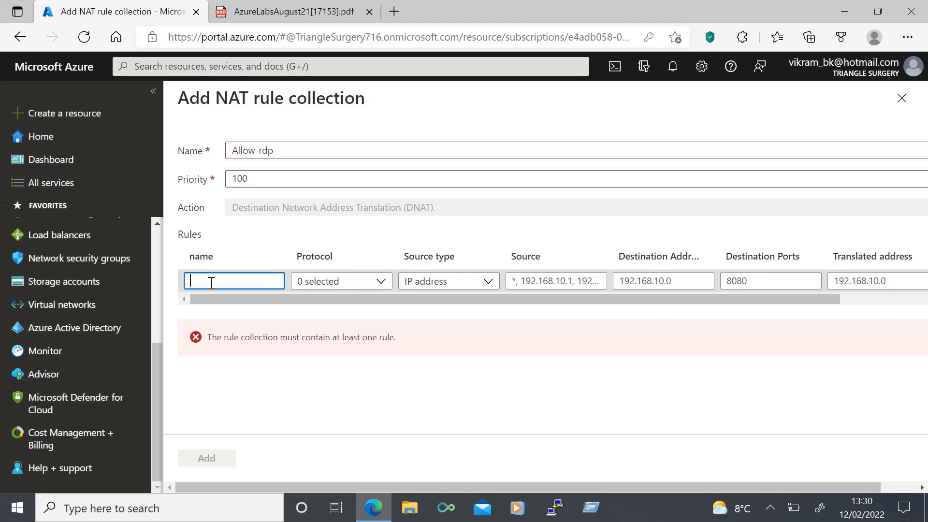
pyautogui.write('allow-rdp')
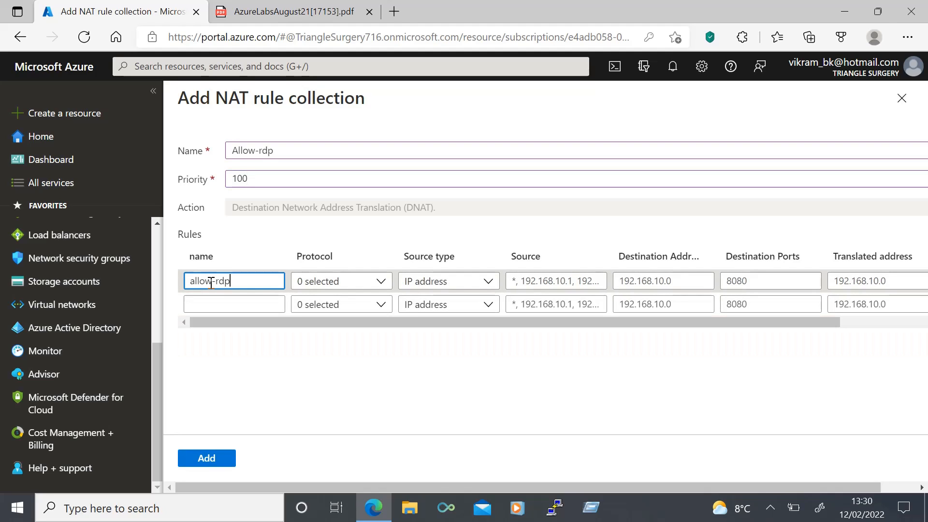
pyautogui.click(355, 282)
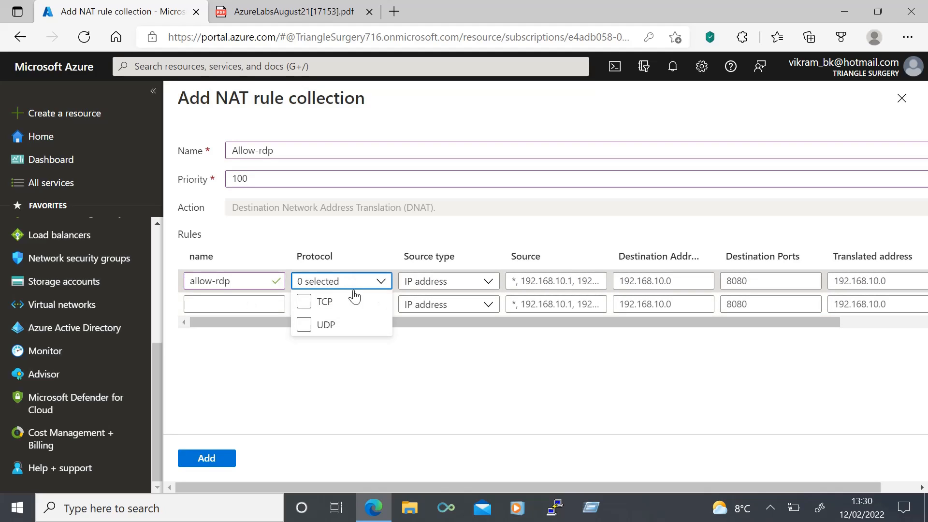
pyautogui.click(351, 298)
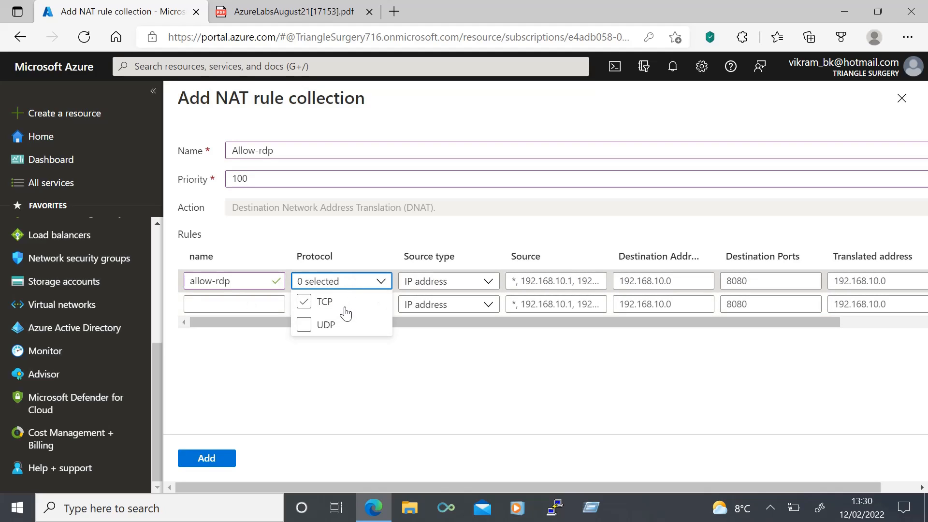
pyautogui.click(452, 285)
pyautogui.click(451, 303)
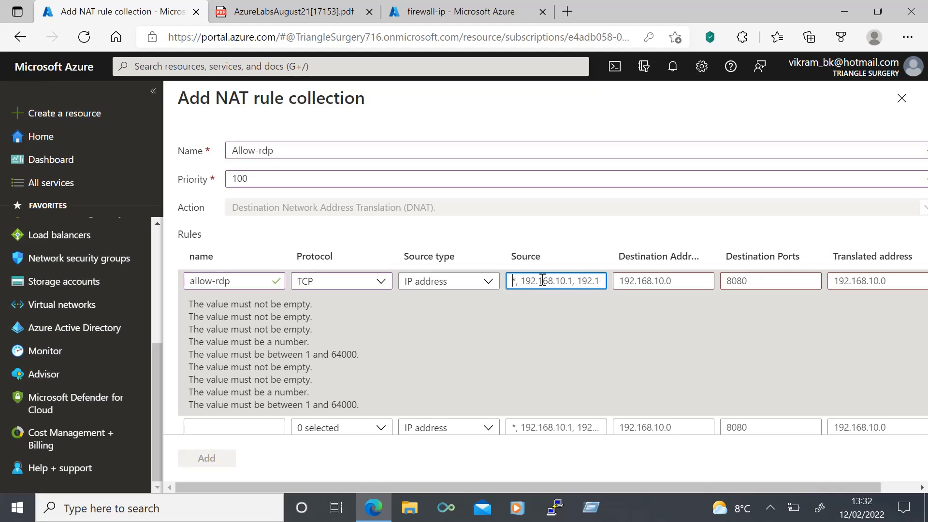
# Step: Set the rule's source to * and destination to 20.127.104.178 port 3389
pyautogui.write('*')
pyautogui.click(646, 280)
pyautogui.write('20.127.104.178')
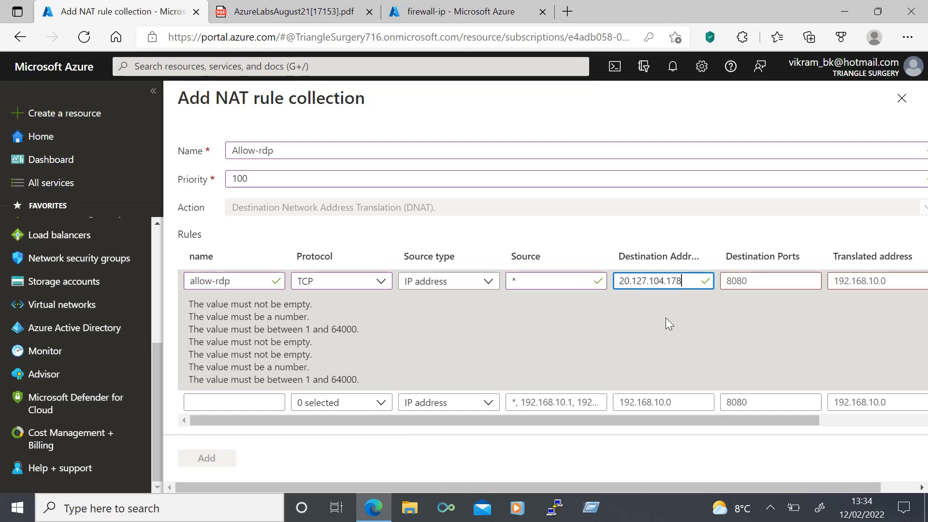
pyautogui.click(758, 279)
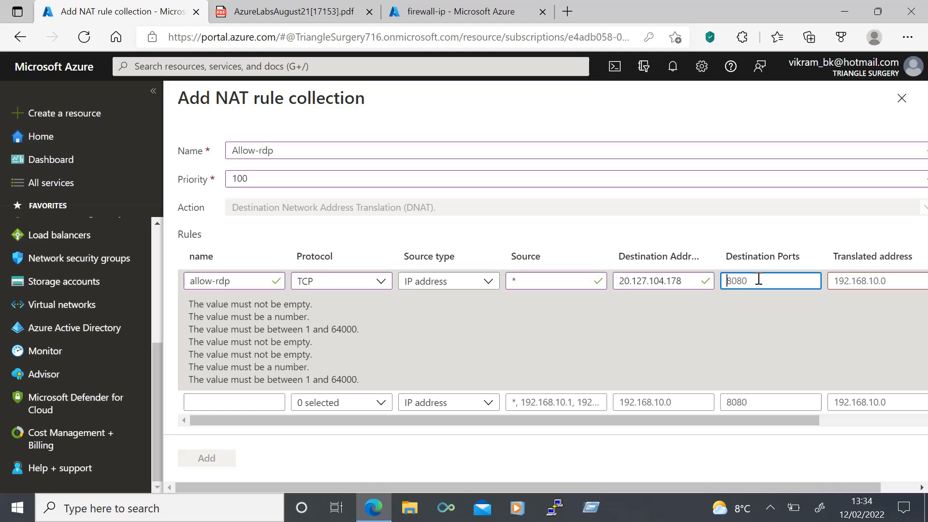
pyautogui.write('3389')
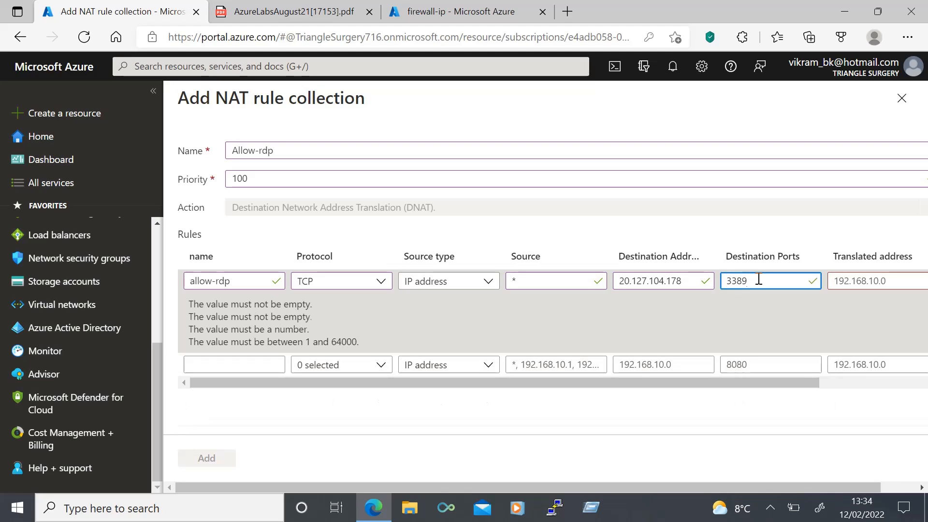
# Step: Translate to 10.0.1.4 port 3389 and save the Allow-rdp collection
pyautogui.click(865, 281)
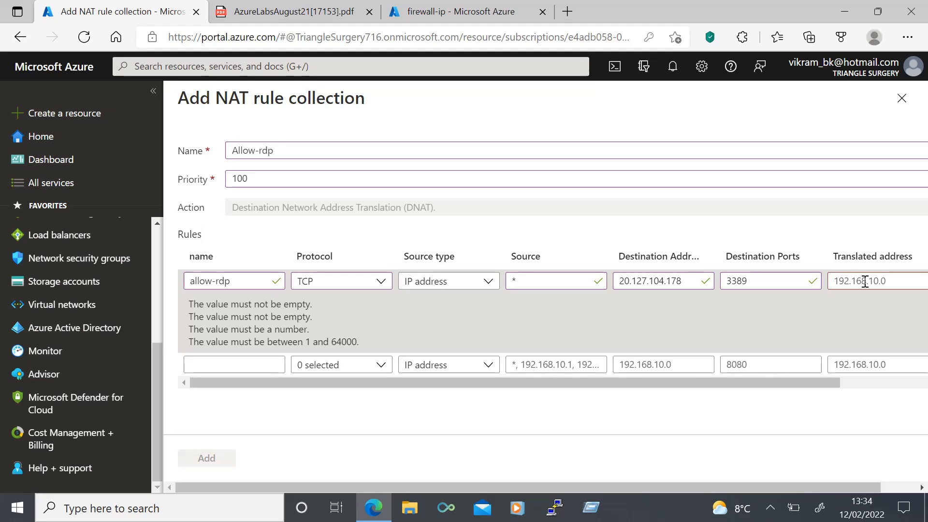
pyautogui.click(865, 281)
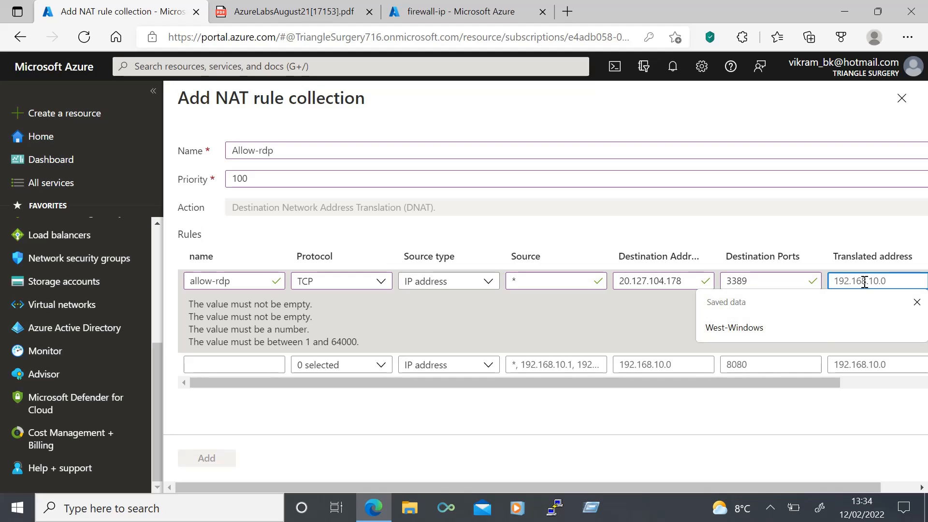
pyautogui.write('10.0.1.4')
pyautogui.press('Tab')
pyautogui.write('3389')
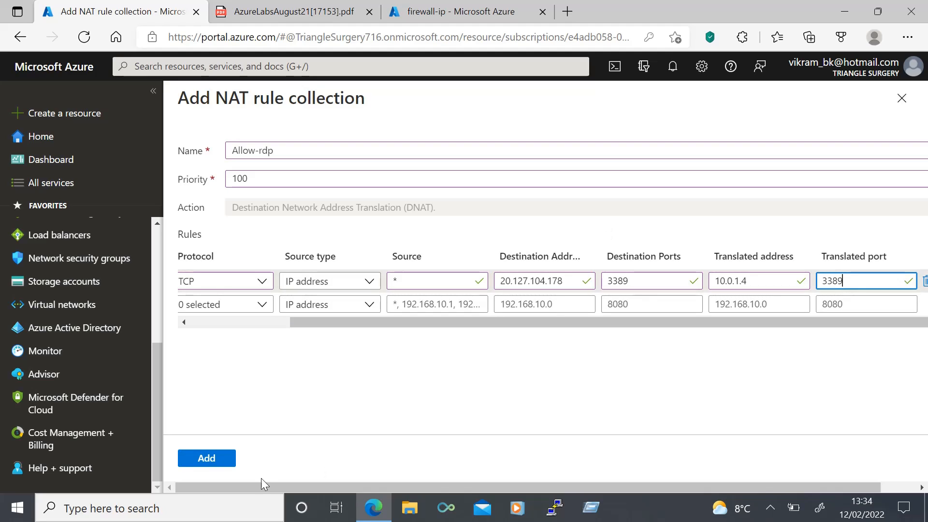
pyautogui.click(196, 461)
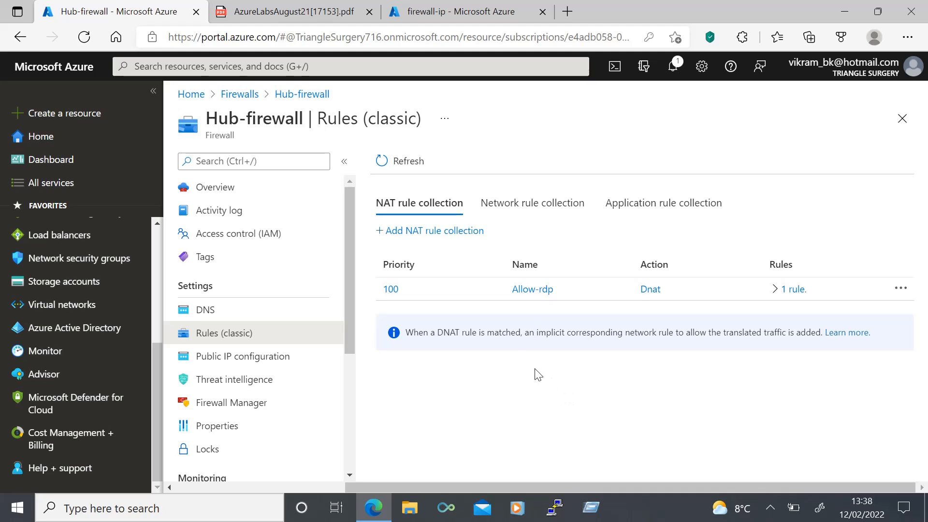
# Step: From the Hub-firewall overview, open firewall-ip and copy its address 20.127.104.178
pyautogui.click(312, 94)
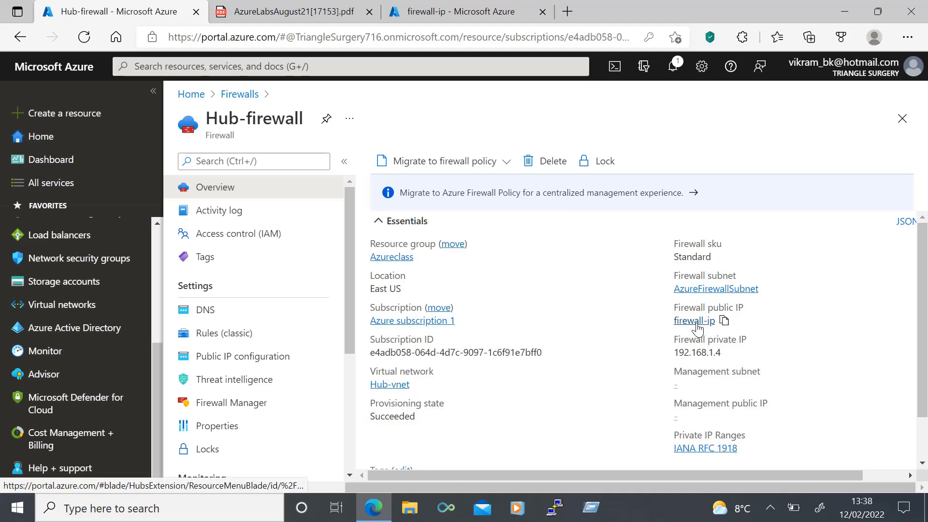
pyautogui.click(704, 320)
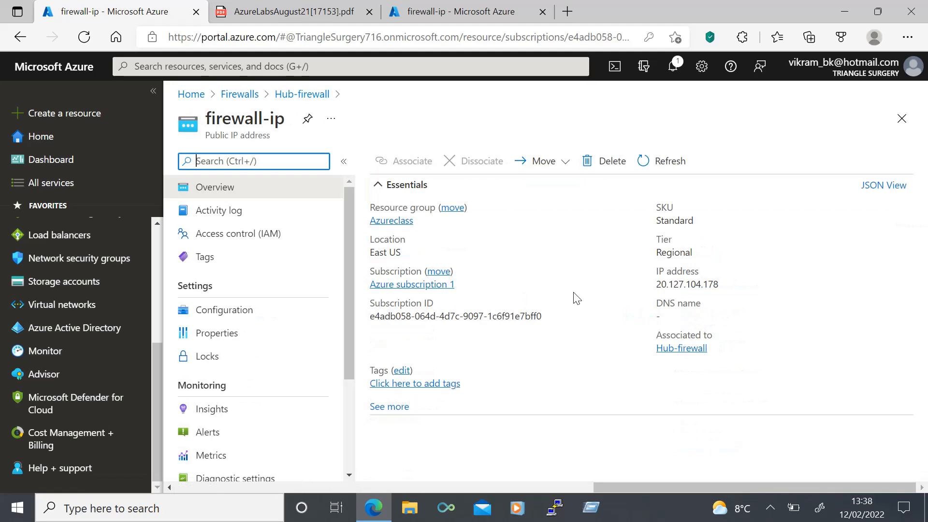
pyautogui.click(726, 284)
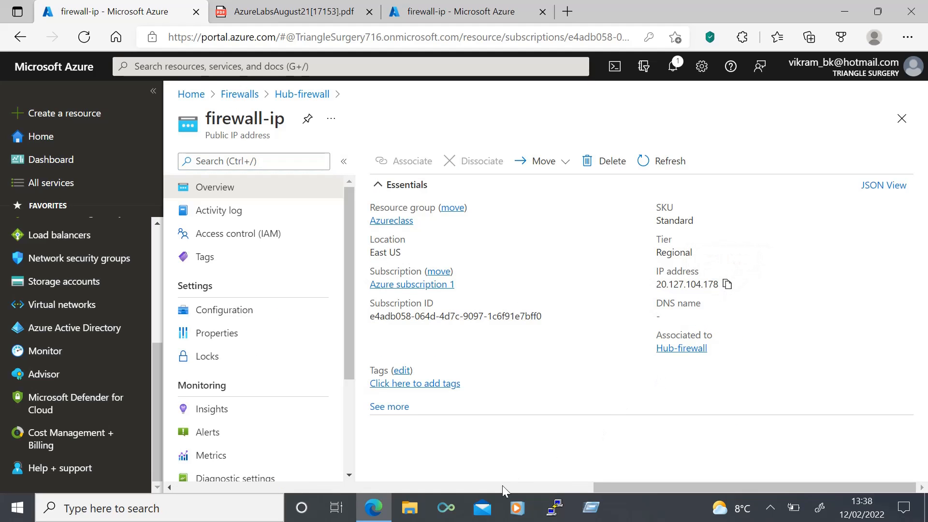
# Step: Run ipconfig in the remote server's Command Prompt, confirm IPv4 10.0.1.4, then minimize it
pyautogui.click(482, 508)
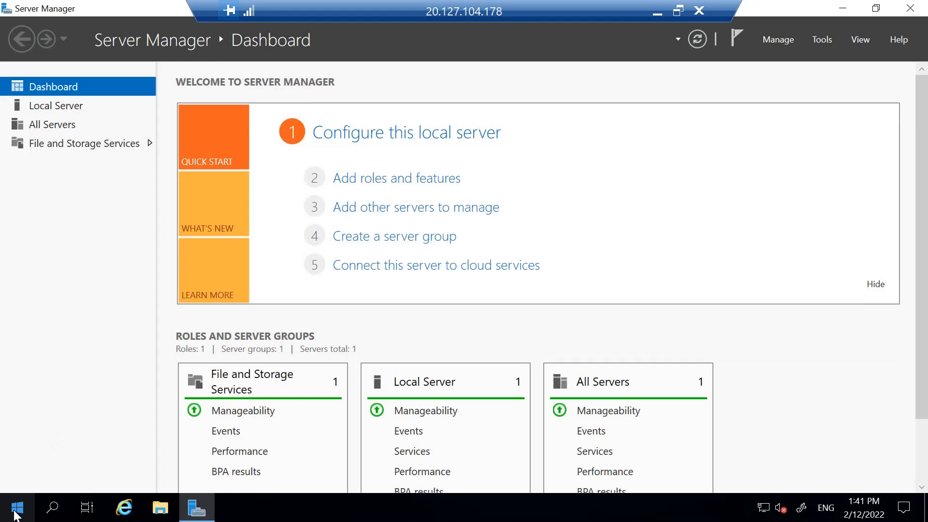
pyautogui.click(16, 510)
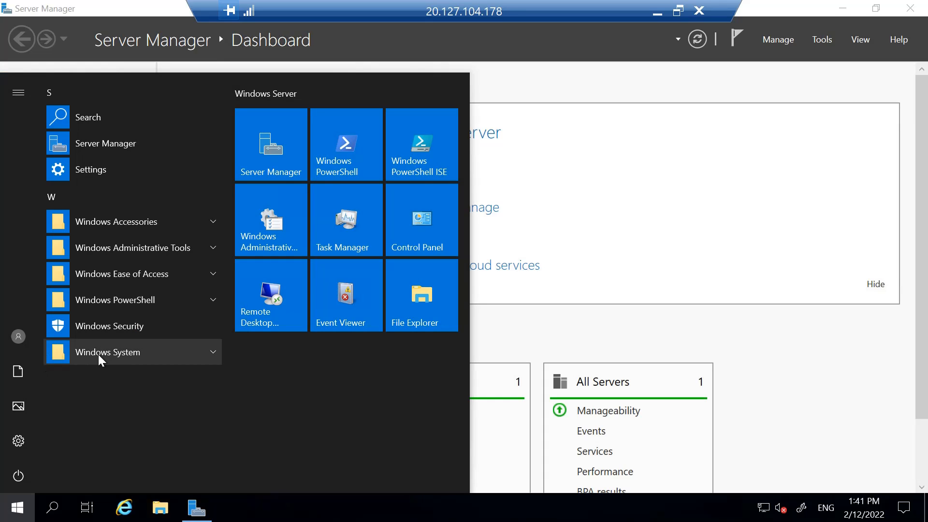
pyautogui.click(109, 358)
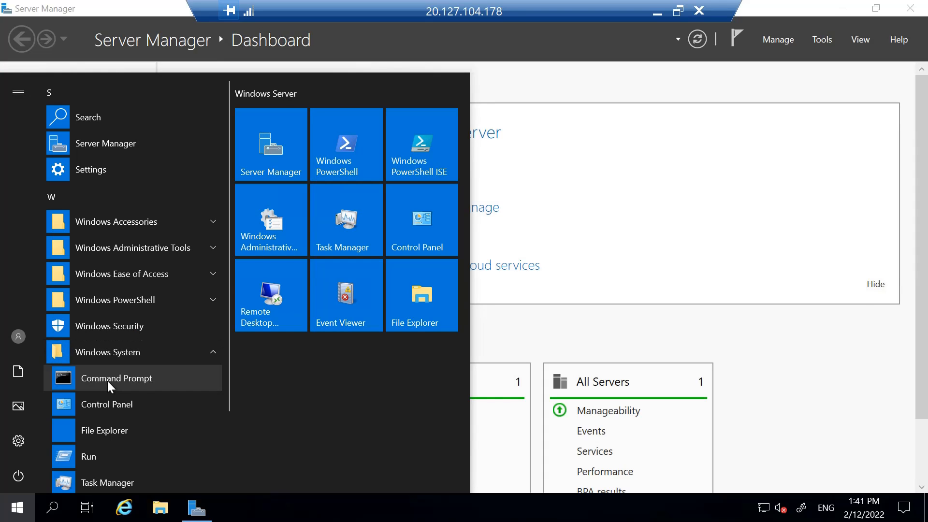
pyautogui.click(107, 380)
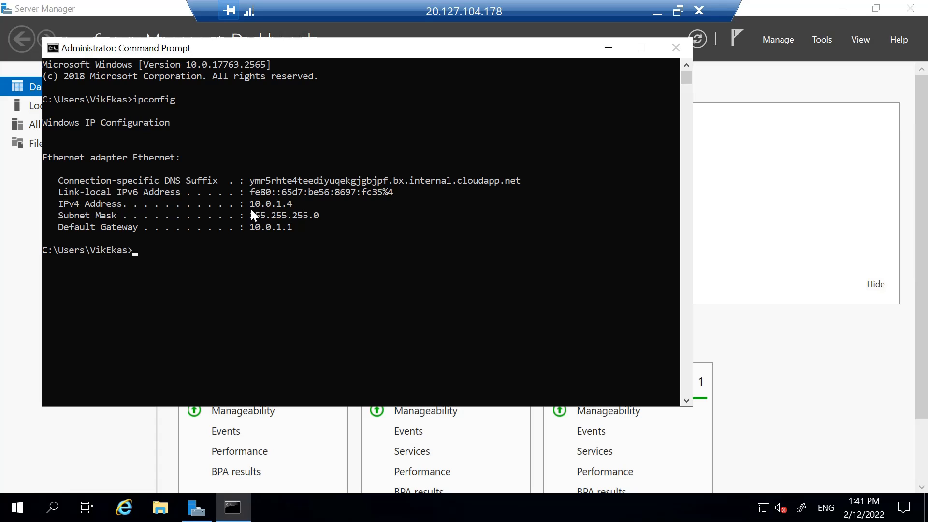
pyautogui.click(608, 48)
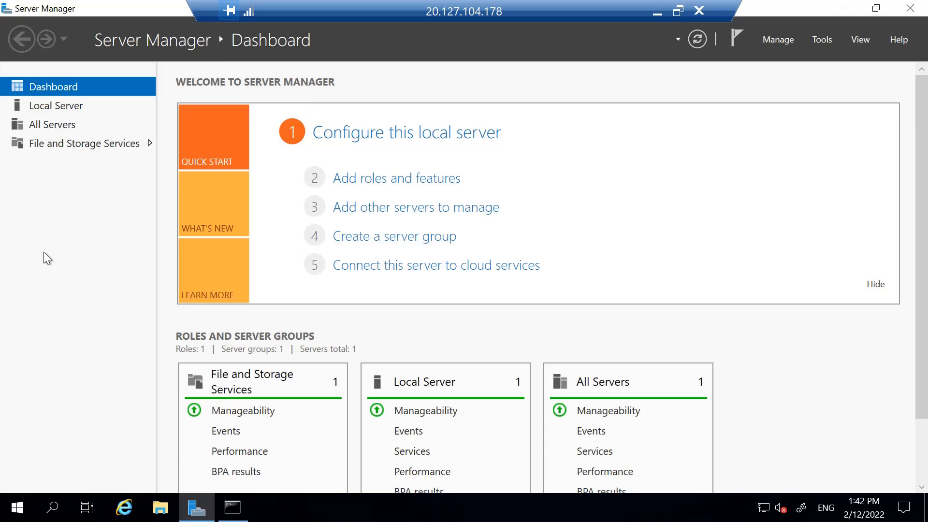